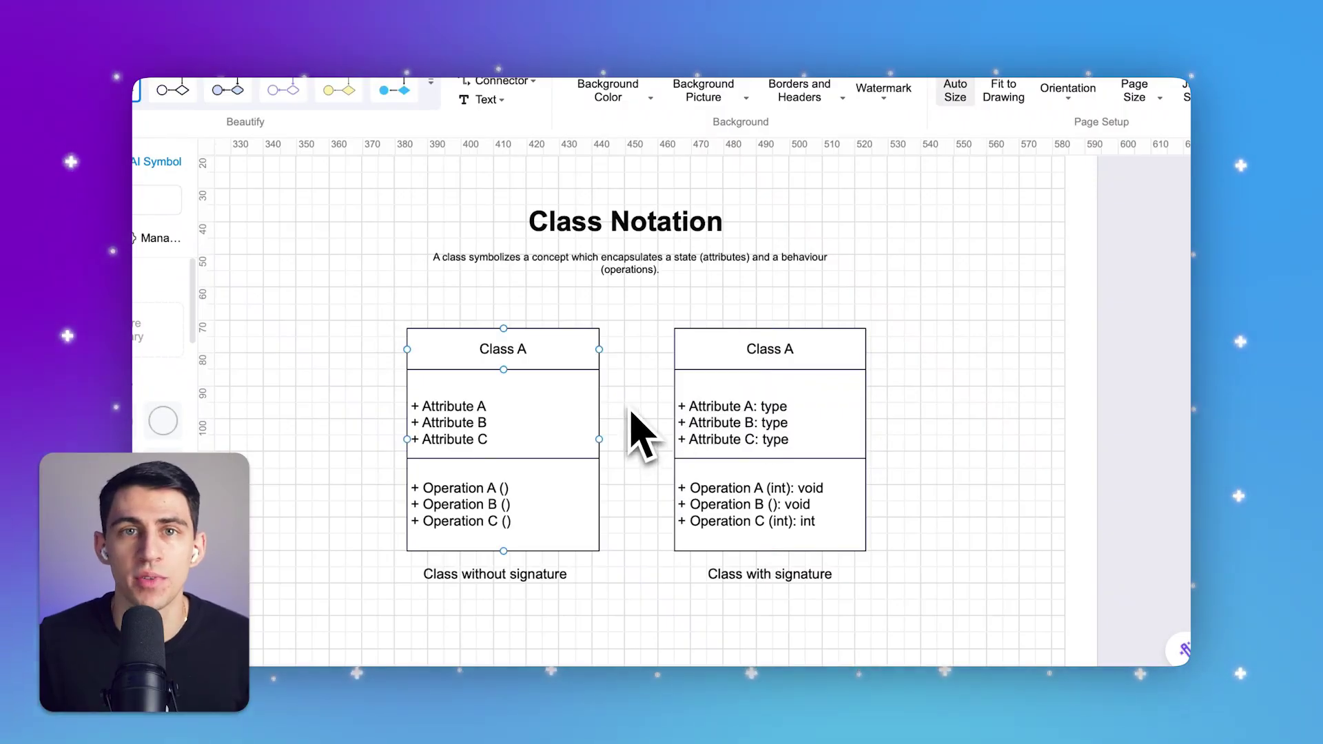
# - Select the right Class A box and scroll up to the visibility symbols section
pyautogui.click(748, 379)
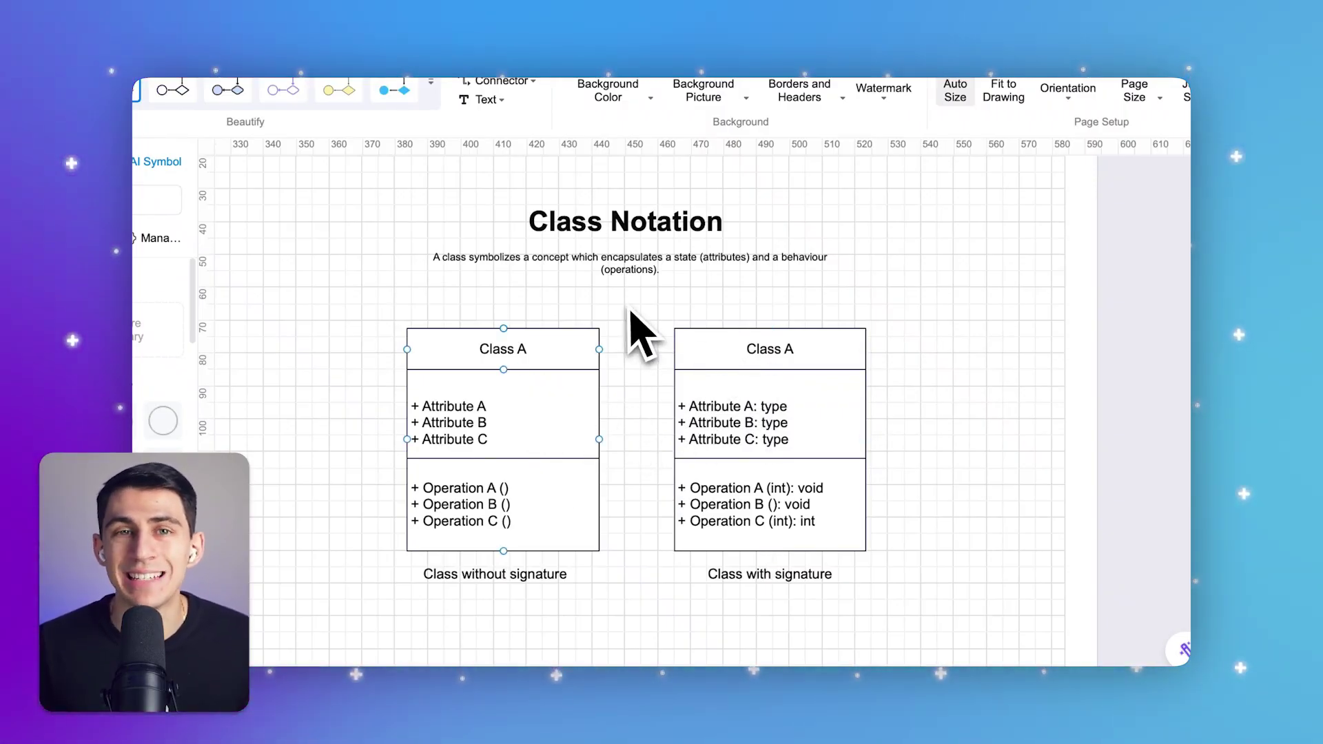
pyautogui.scroll(3, 629, 310)
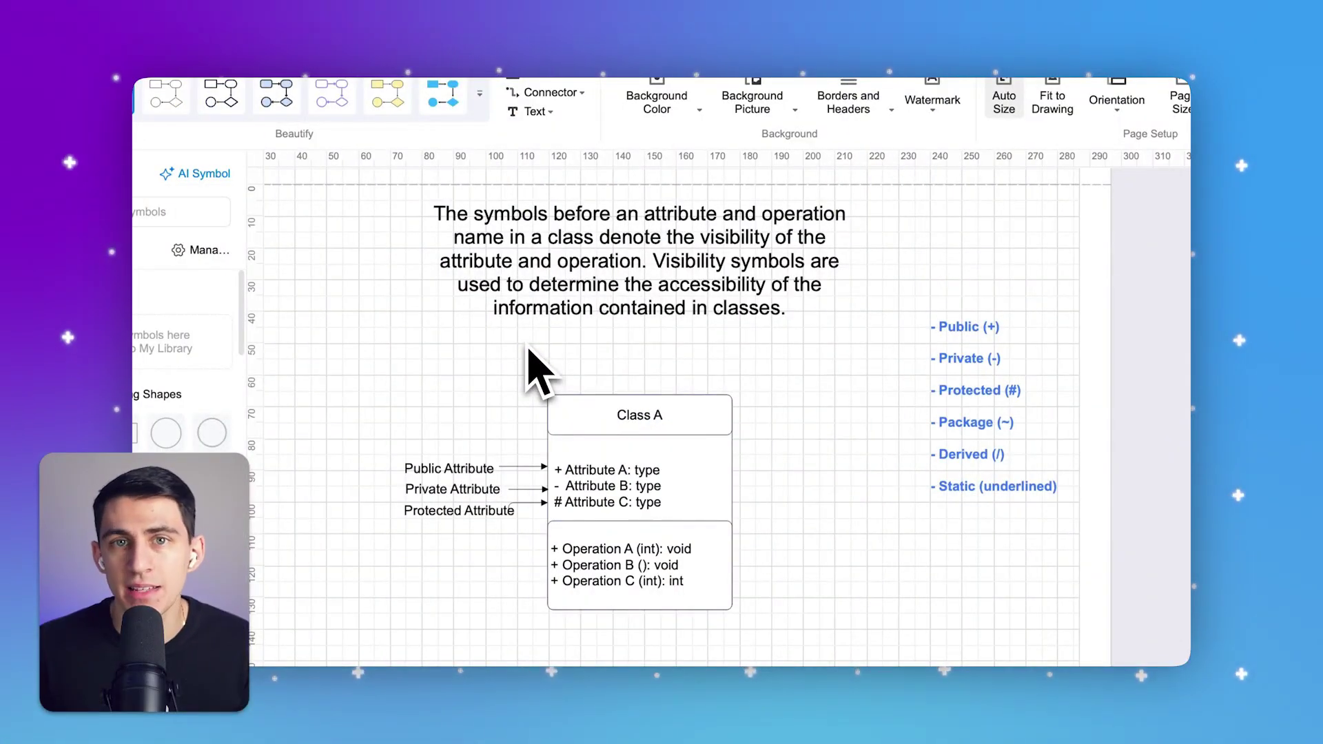
pyautogui.scroll(3, 413, 414)
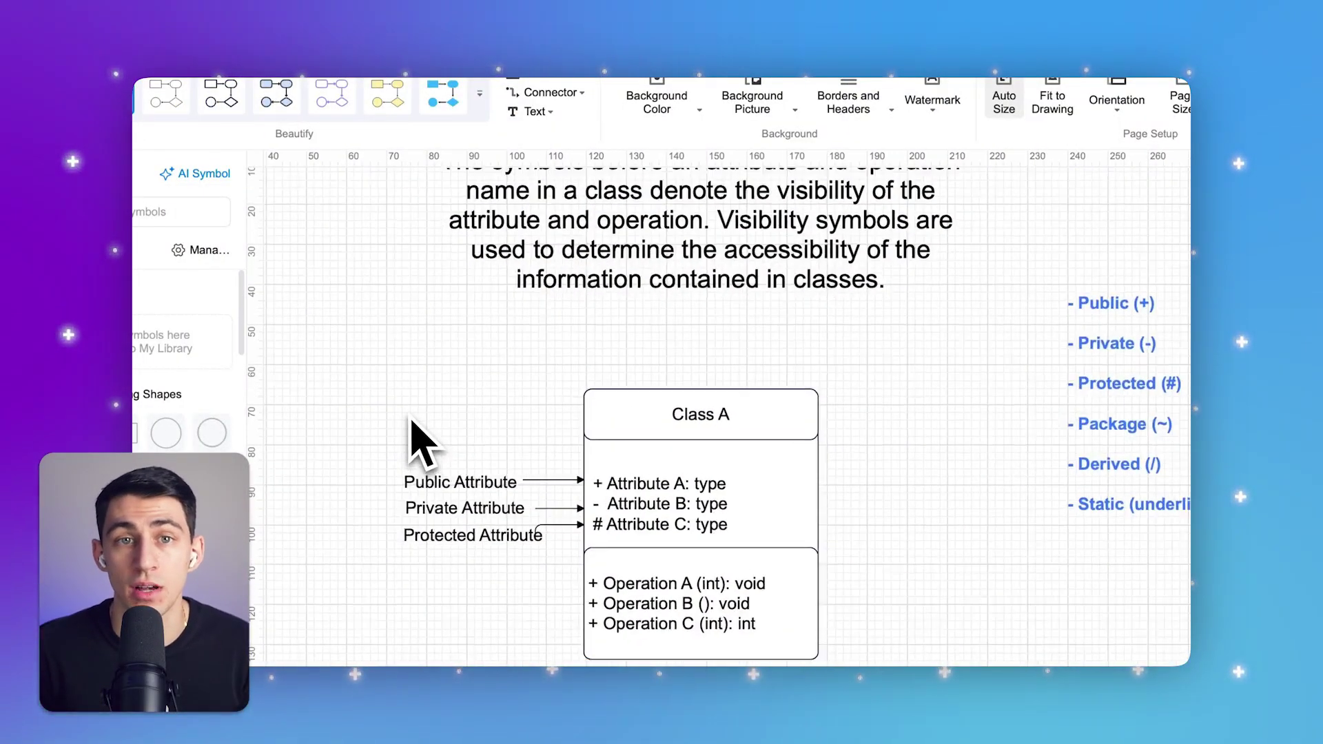
pyautogui.scroll(1, 426, 422)
pyautogui.scroll(-3, 426, 422)
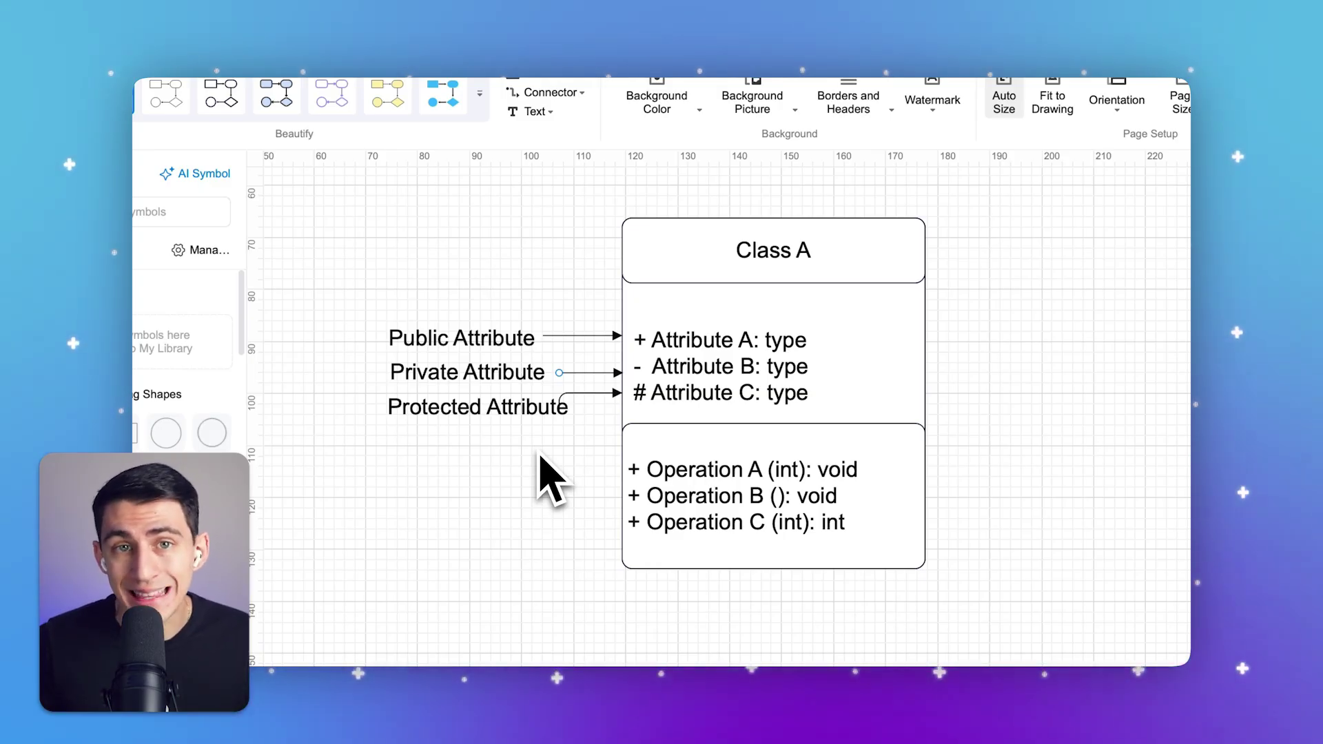
pyautogui.scroll(-5, 539, 455)
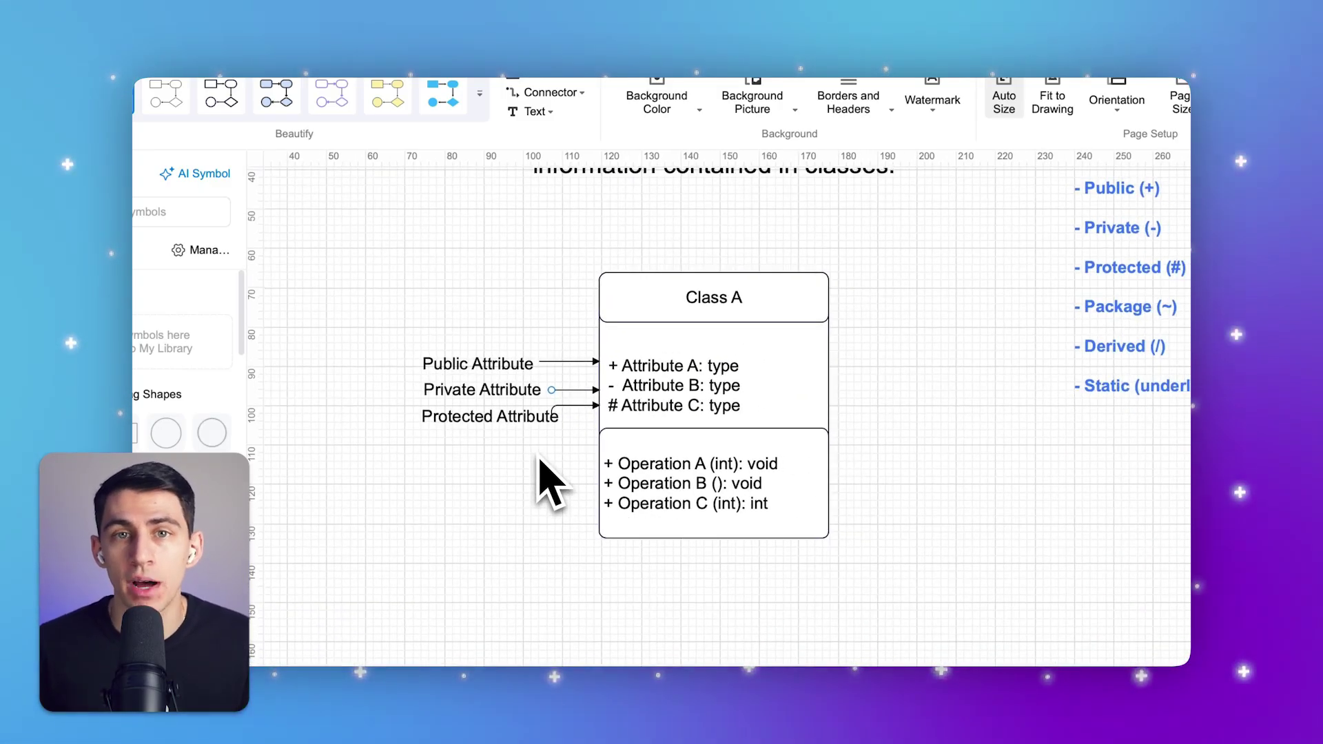
pyautogui.scroll(5, 539, 458)
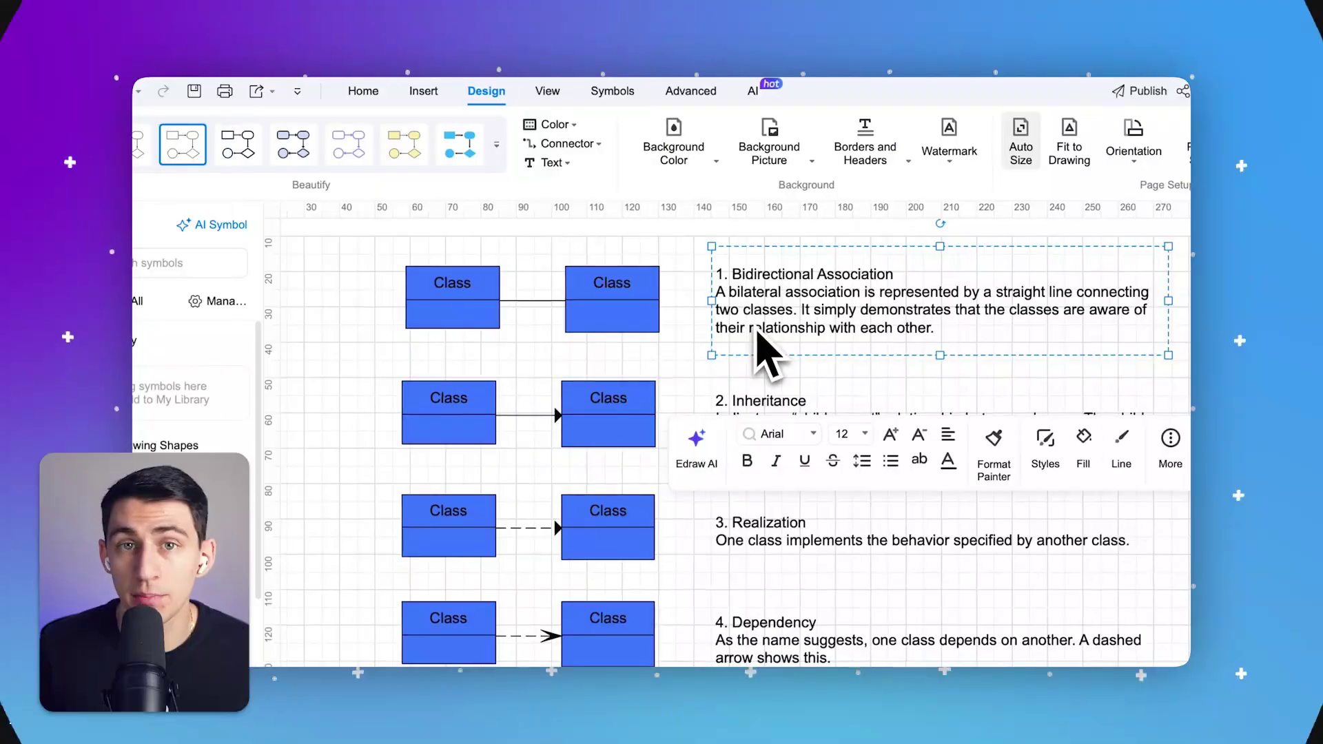
# - Scroll up to the association examples and deselect the Bidirectional Association text box
pyautogui.scroll(3, 758, 338)
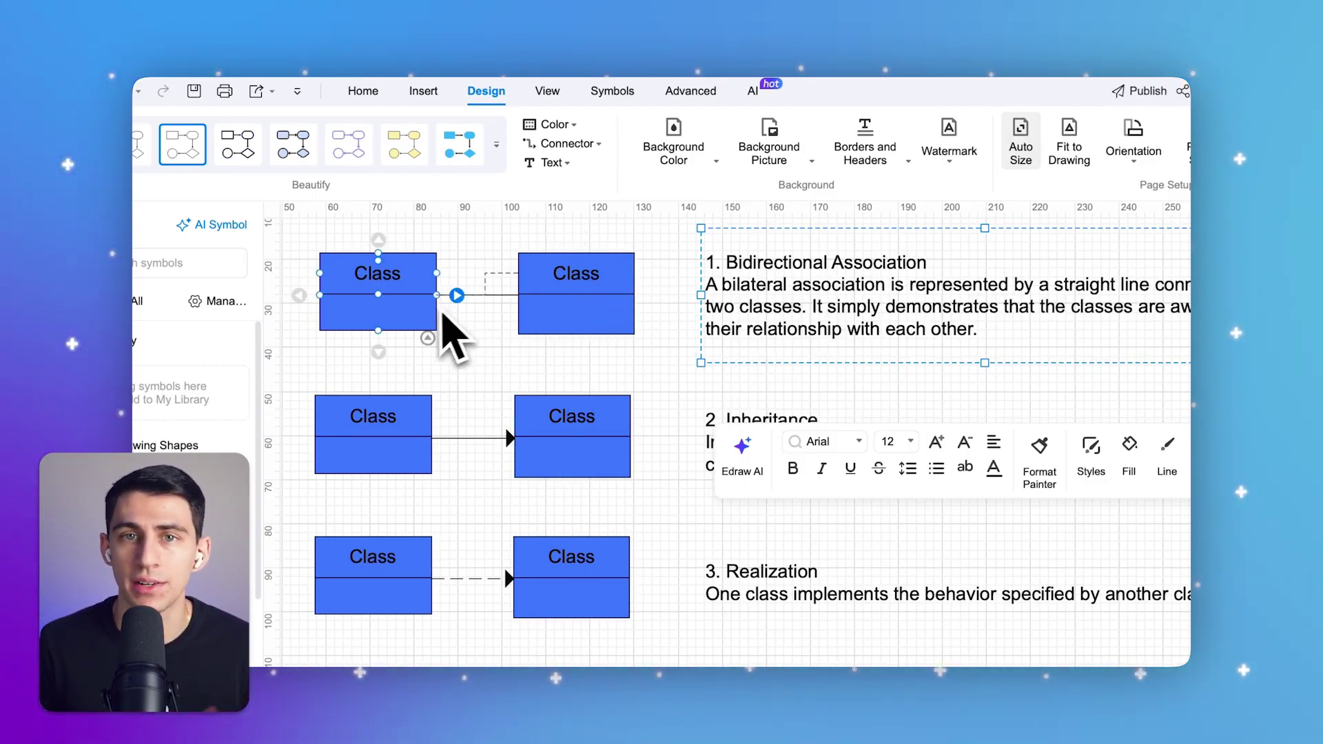
pyautogui.click(488, 349)
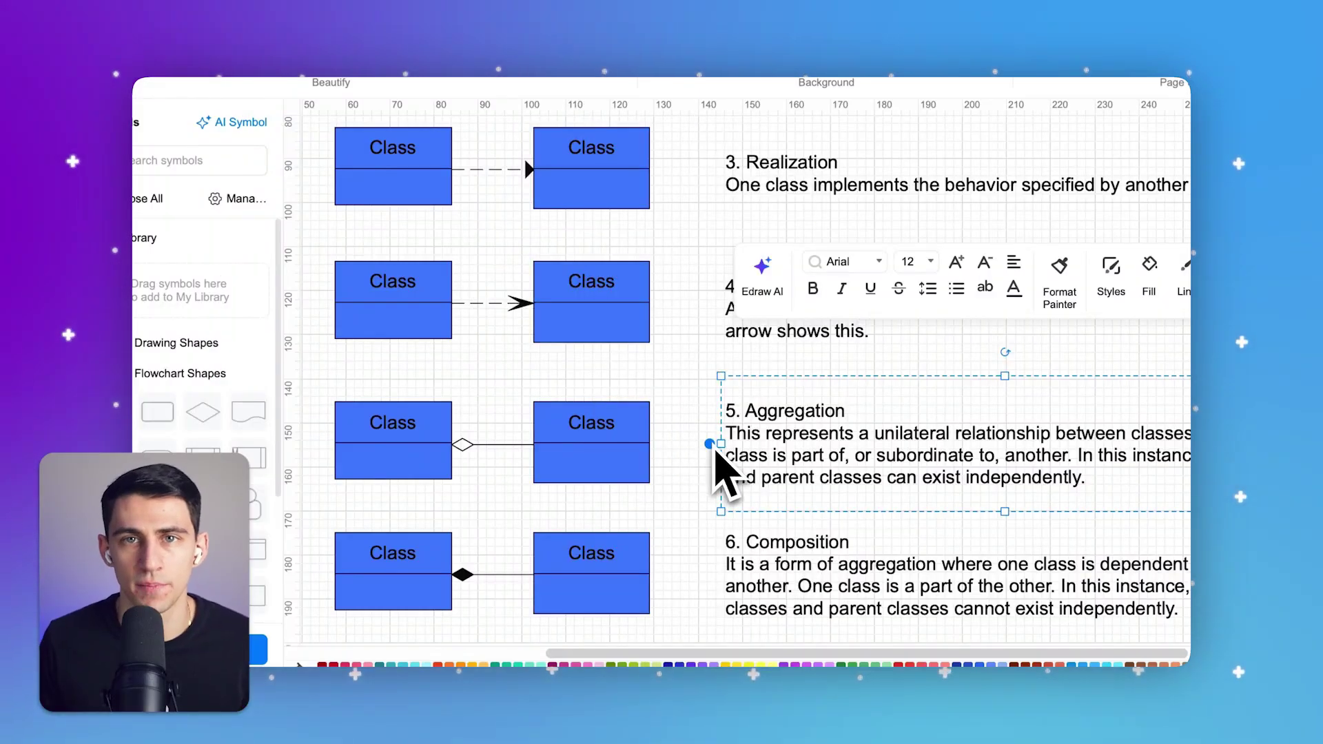
# - Select and then deselect the Composition description text and the left composition Class box
pyautogui.scroll(-2, 716, 468)
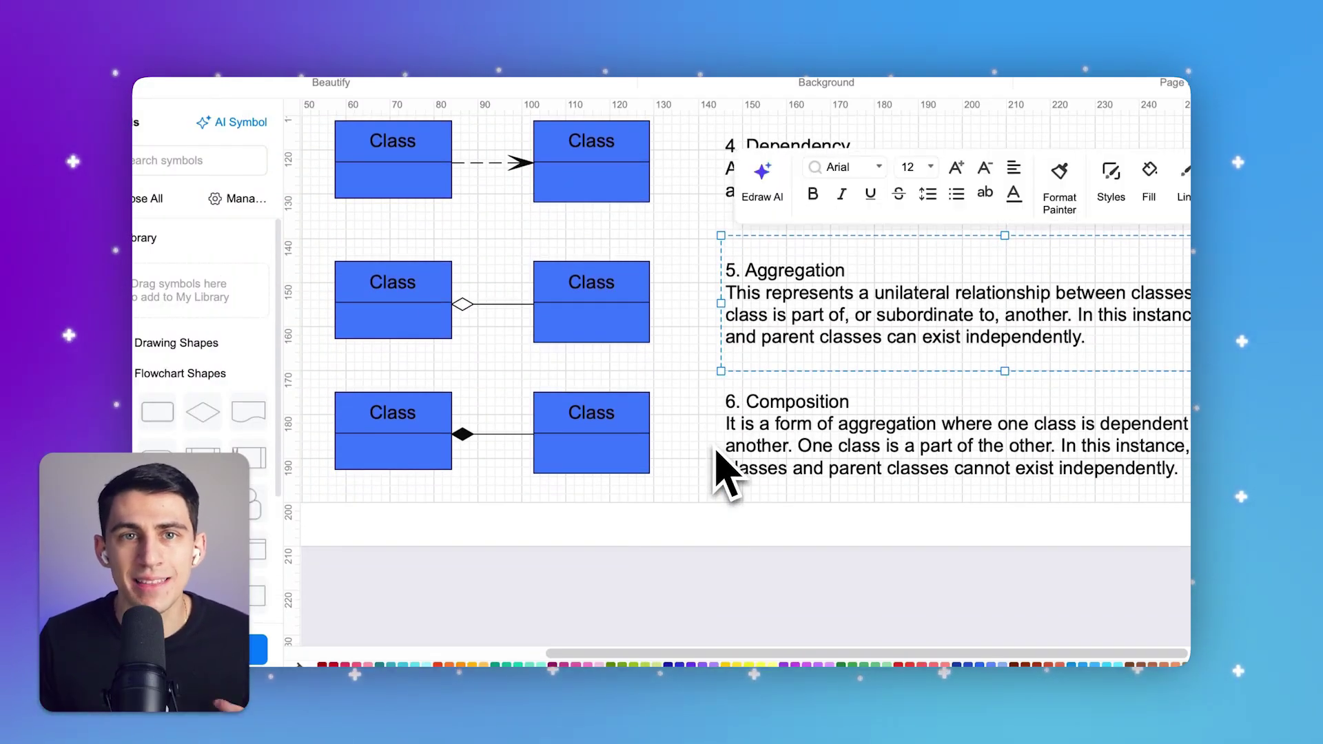
pyautogui.click(765, 427)
pyautogui.click(472, 443)
pyautogui.click(679, 387)
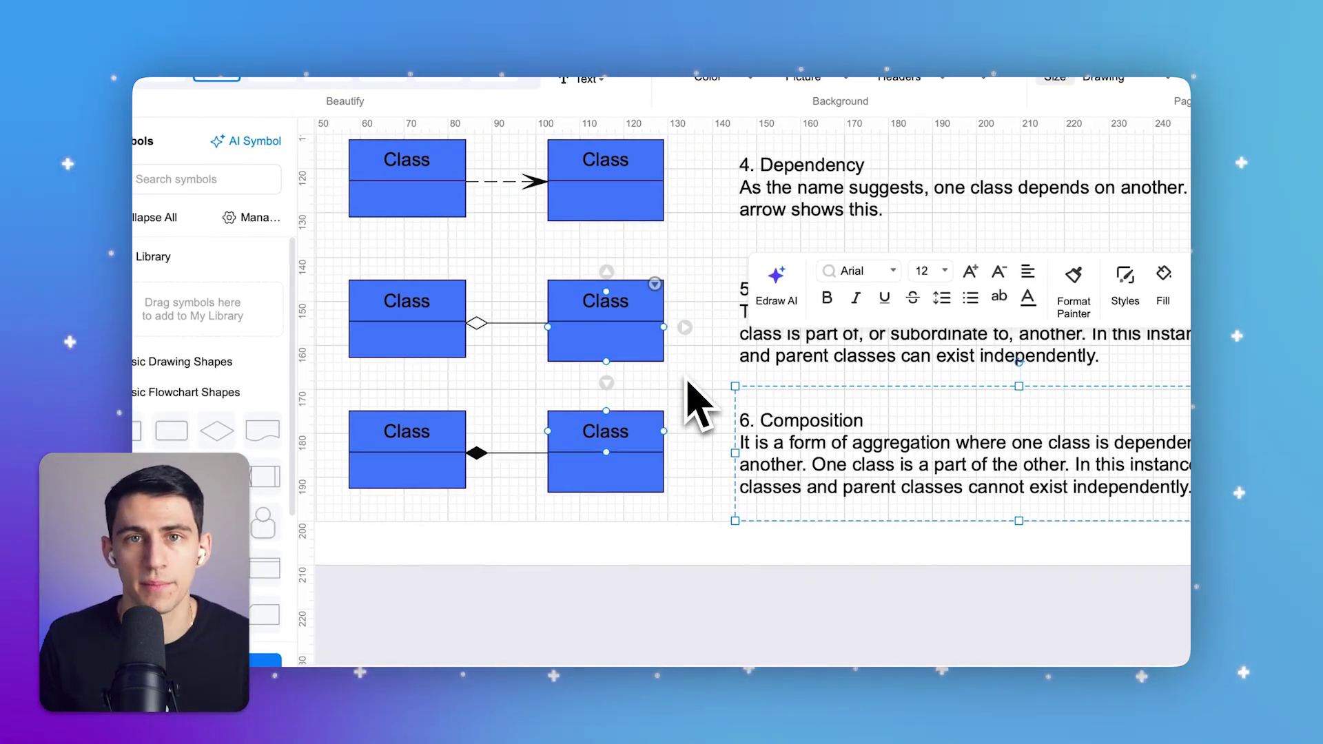
pyautogui.click(686, 397)
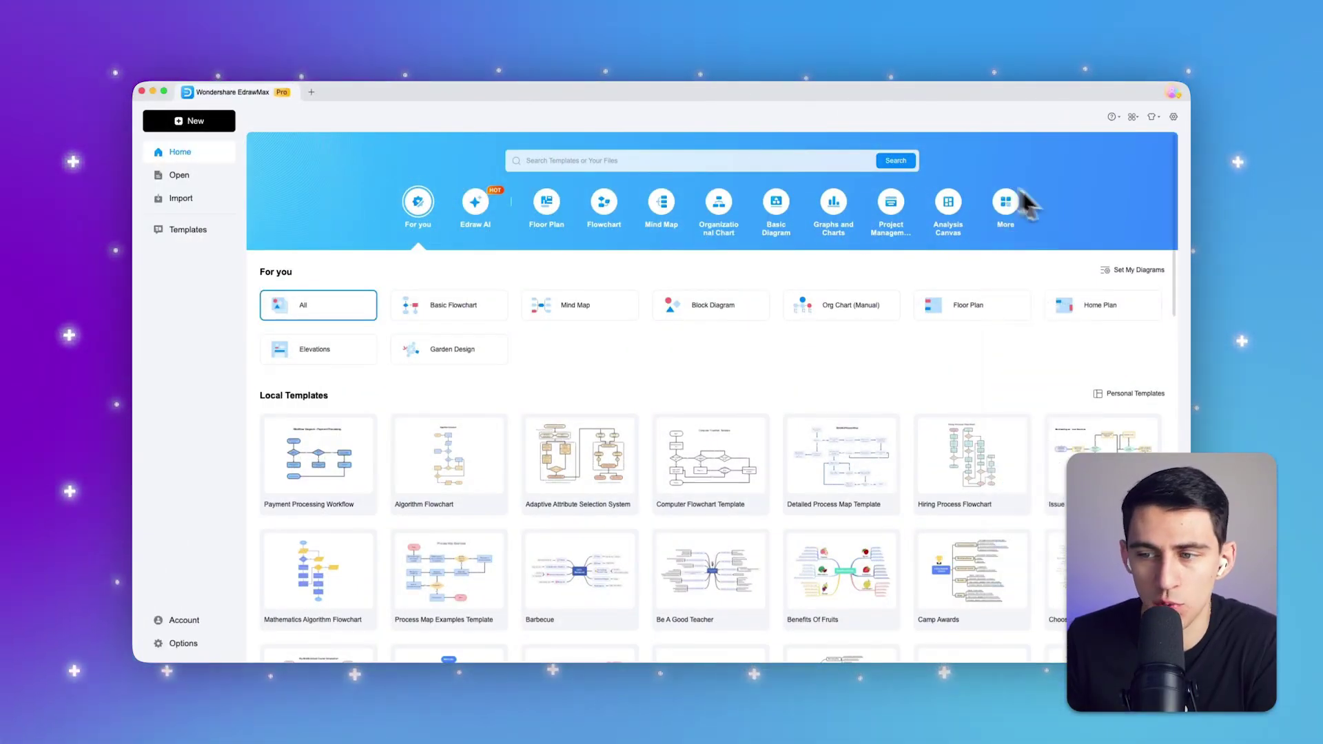
# - Filter templates to Software Development > UML Class Diagram and start a new blank drawing
pyautogui.moveTo(1019, 190)
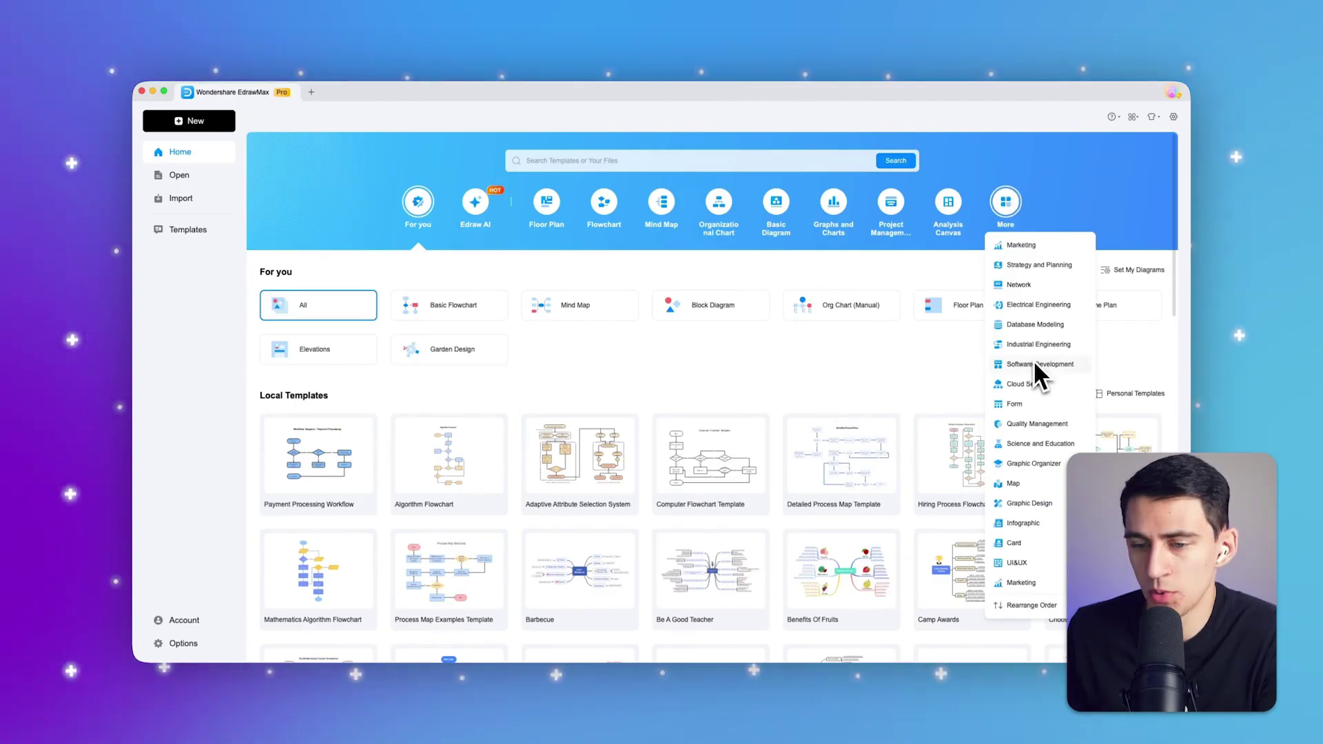
pyautogui.click(1040, 368)
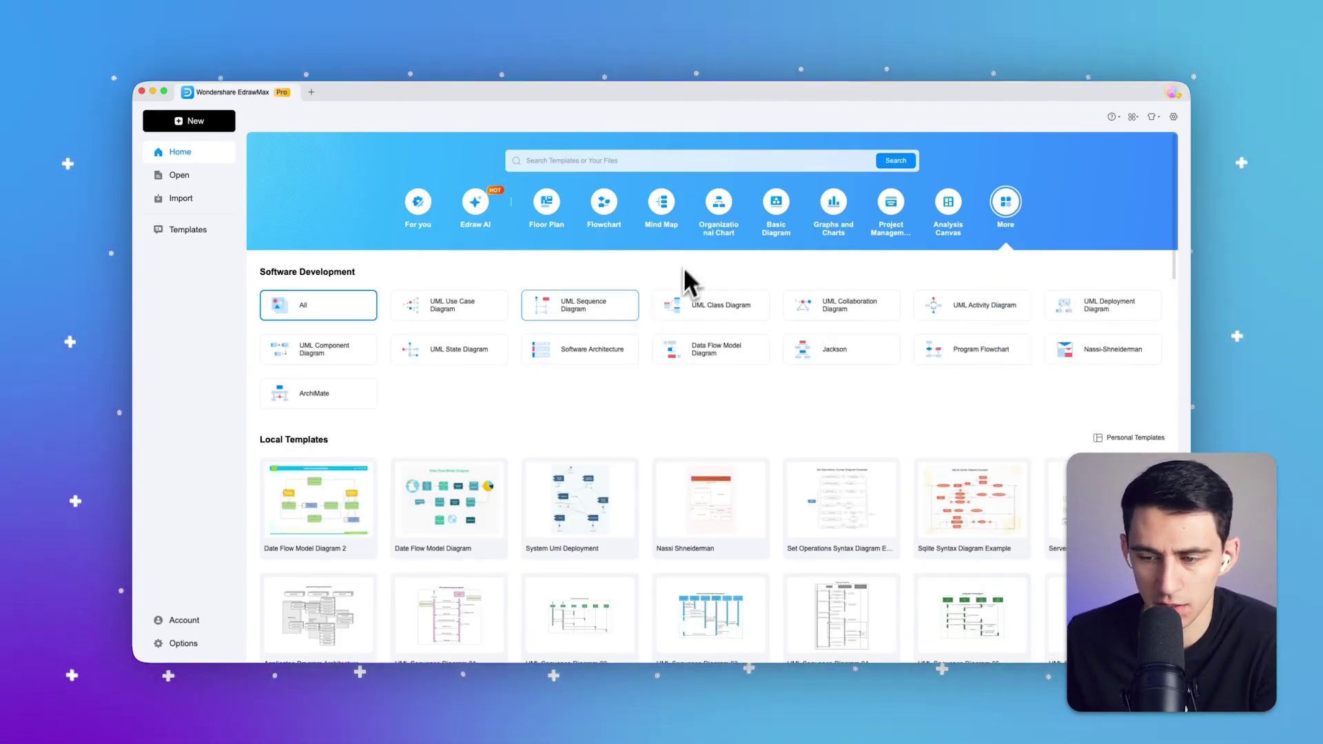
pyautogui.click(725, 316)
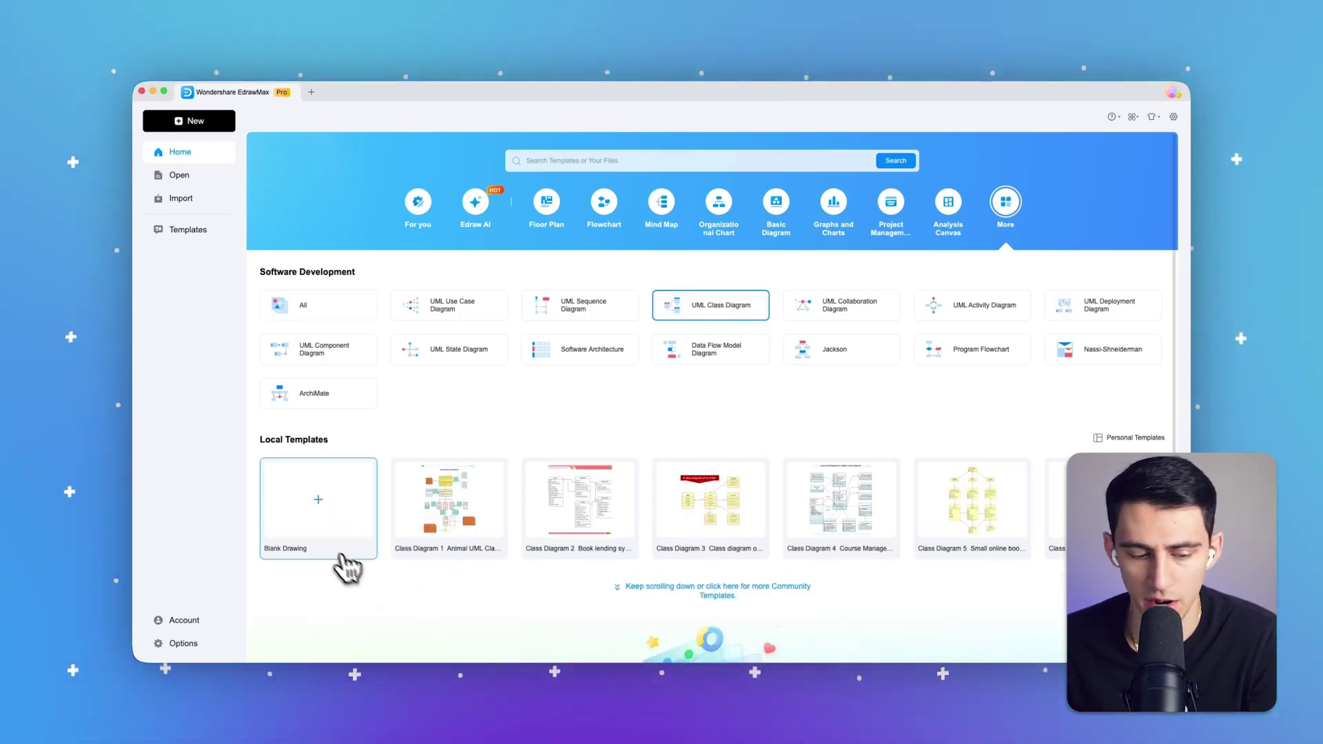
pyautogui.click(319, 524)
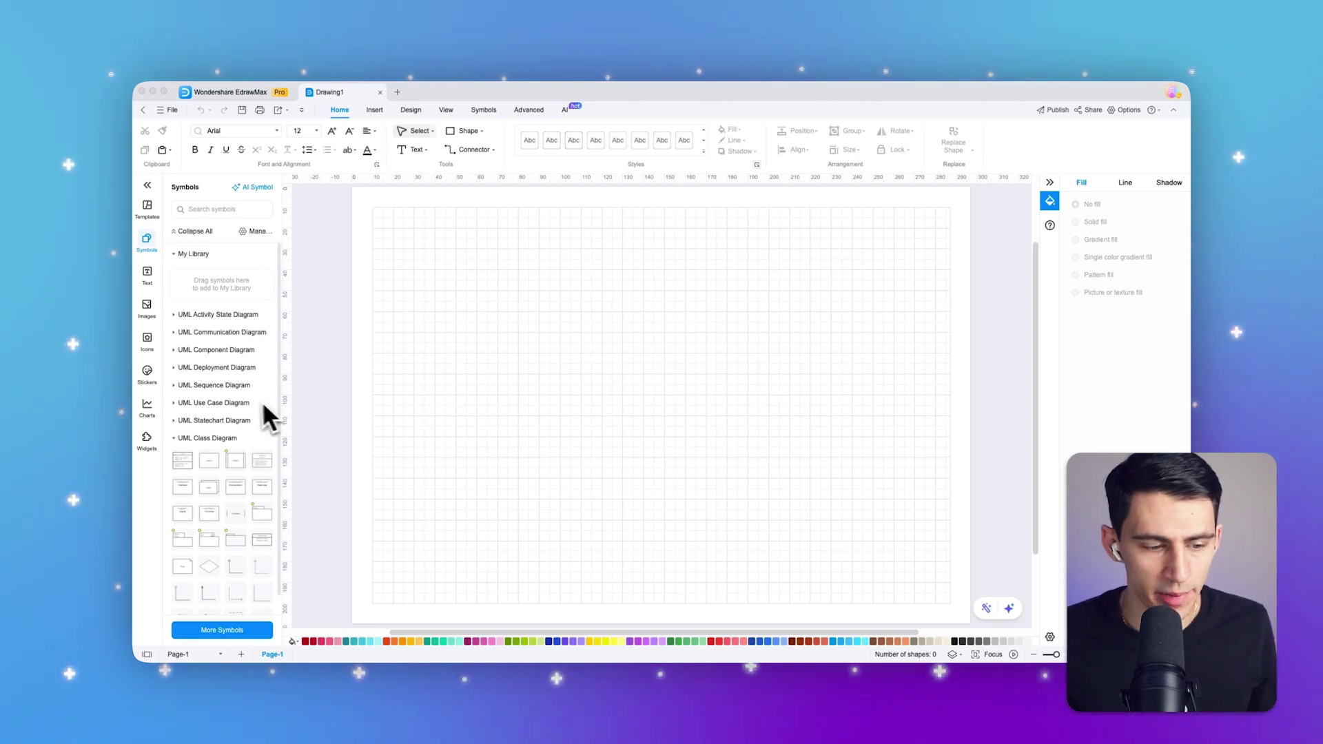
# - Place one Class A shape on the page's left, deleting the extra copy
pyautogui.scroll(-1, 246, 399)
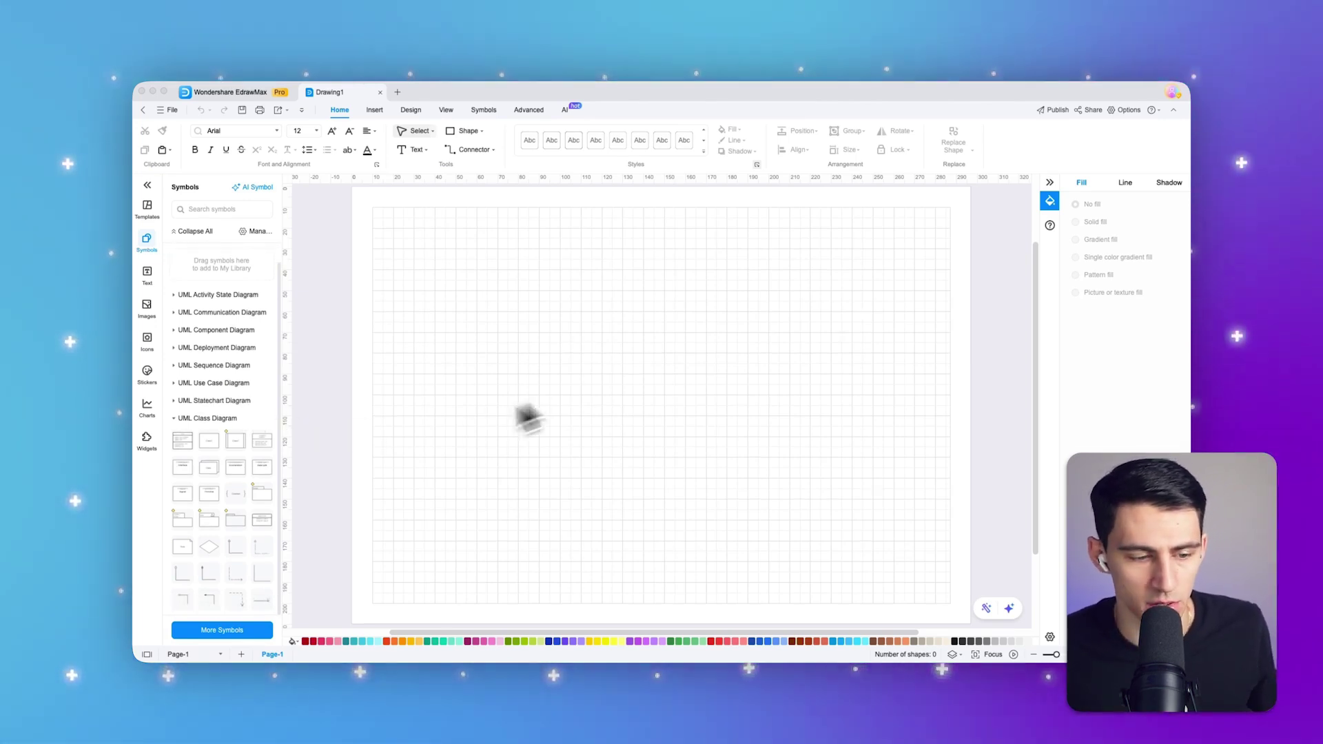
pyautogui.click(184, 442)
pyautogui.moveTo(688, 437); pyautogui.dragTo(534, 367)
pyautogui.click(689, 400)
pyautogui.press('Delete')
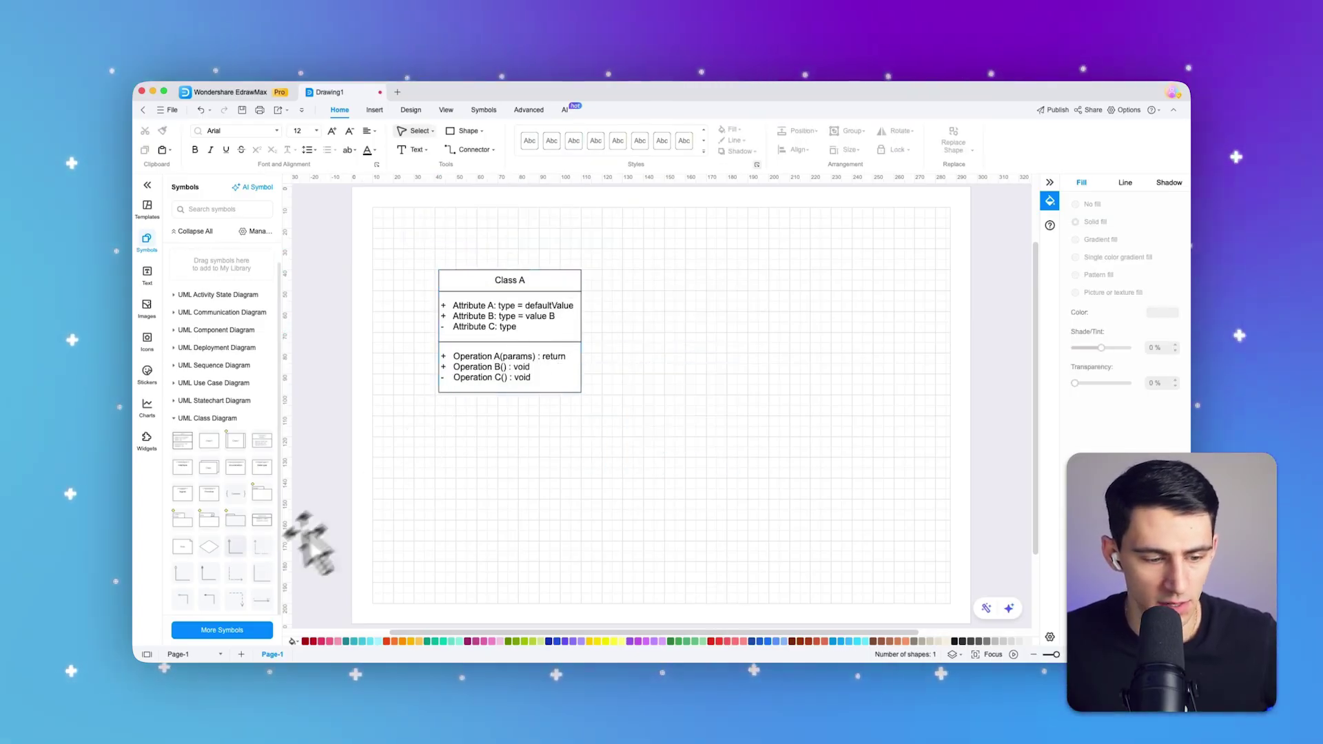
pyautogui.click(545, 329)
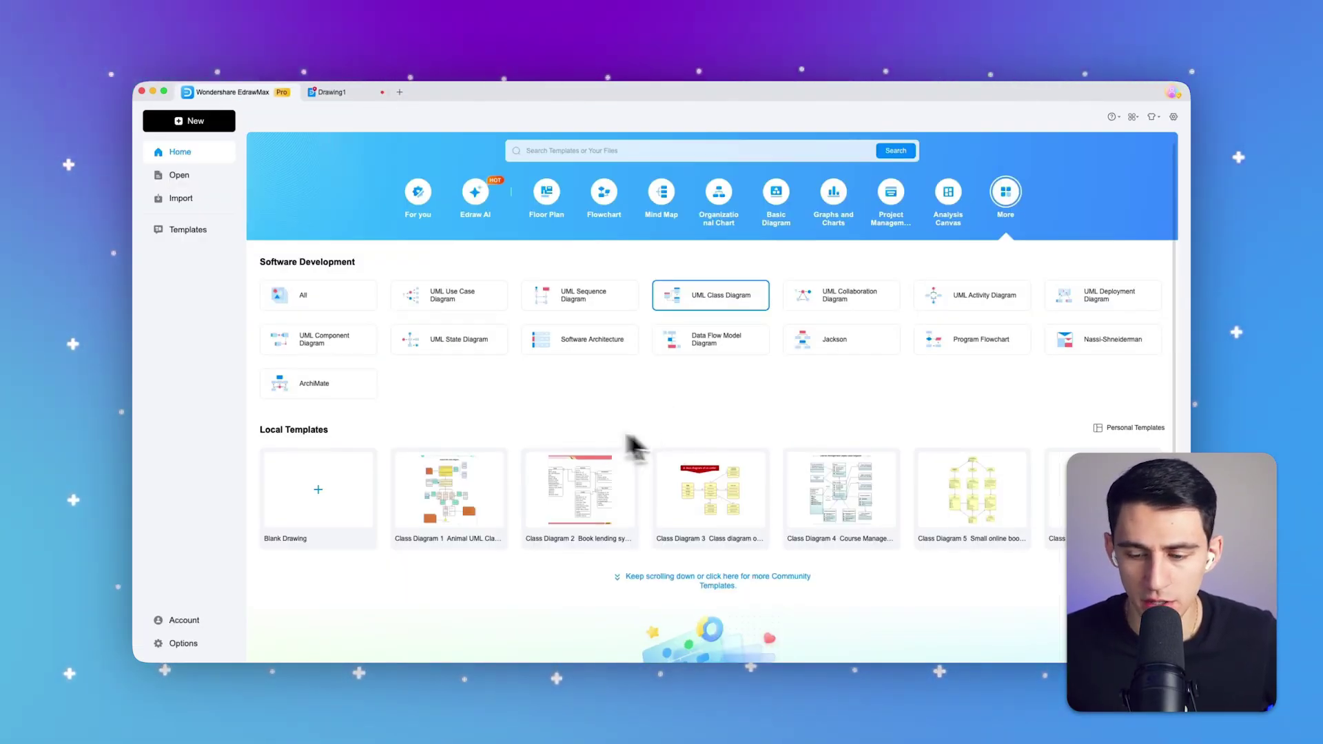
# - Open the Class Diagram 3 template, then return to Drawing1 and clear the connector selection
pyautogui.click(703, 475)
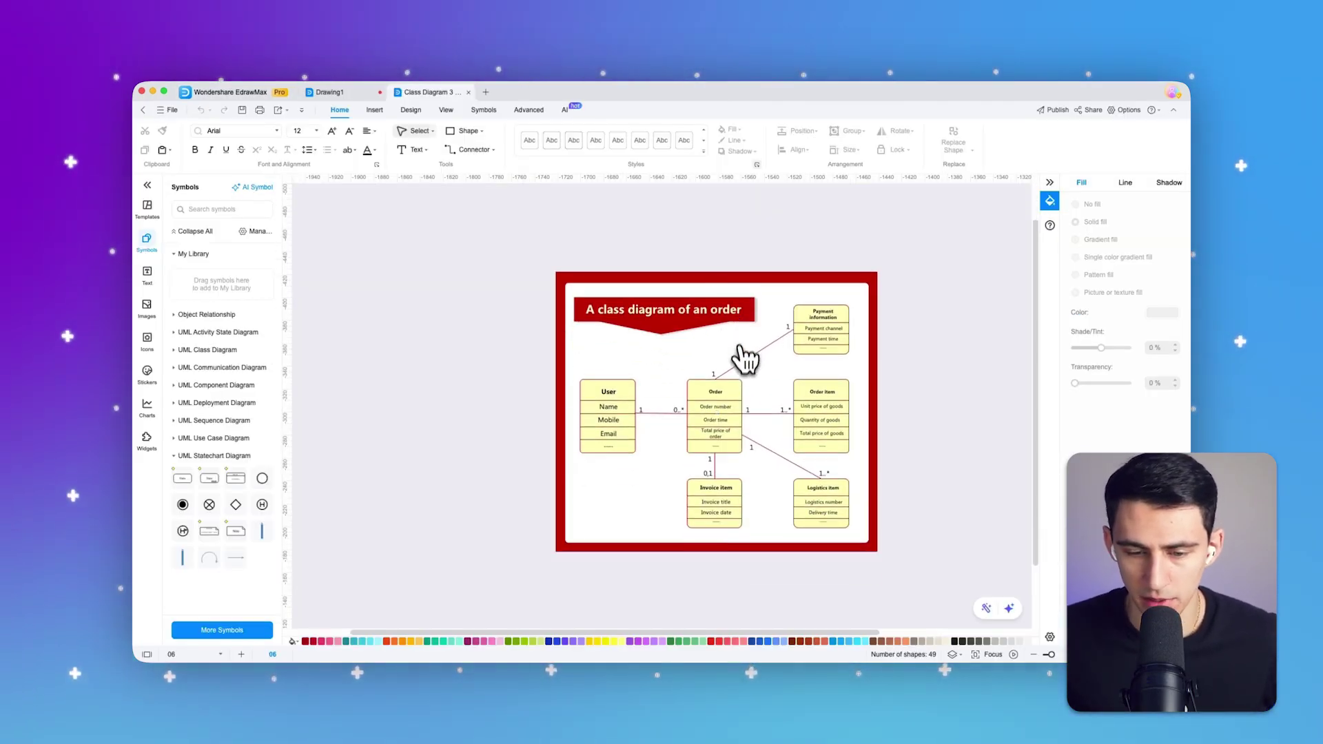
pyautogui.click(247, 94)
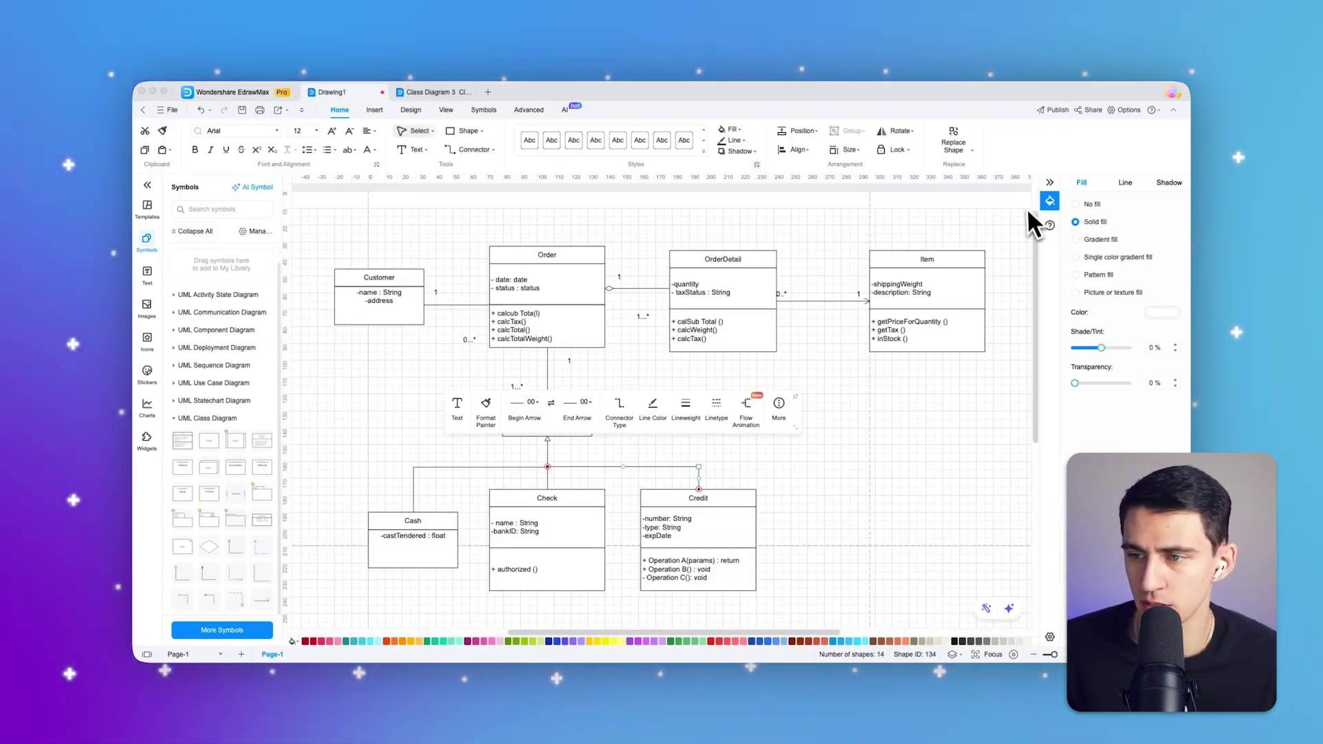
pyautogui.scroll(1, 827, 324)
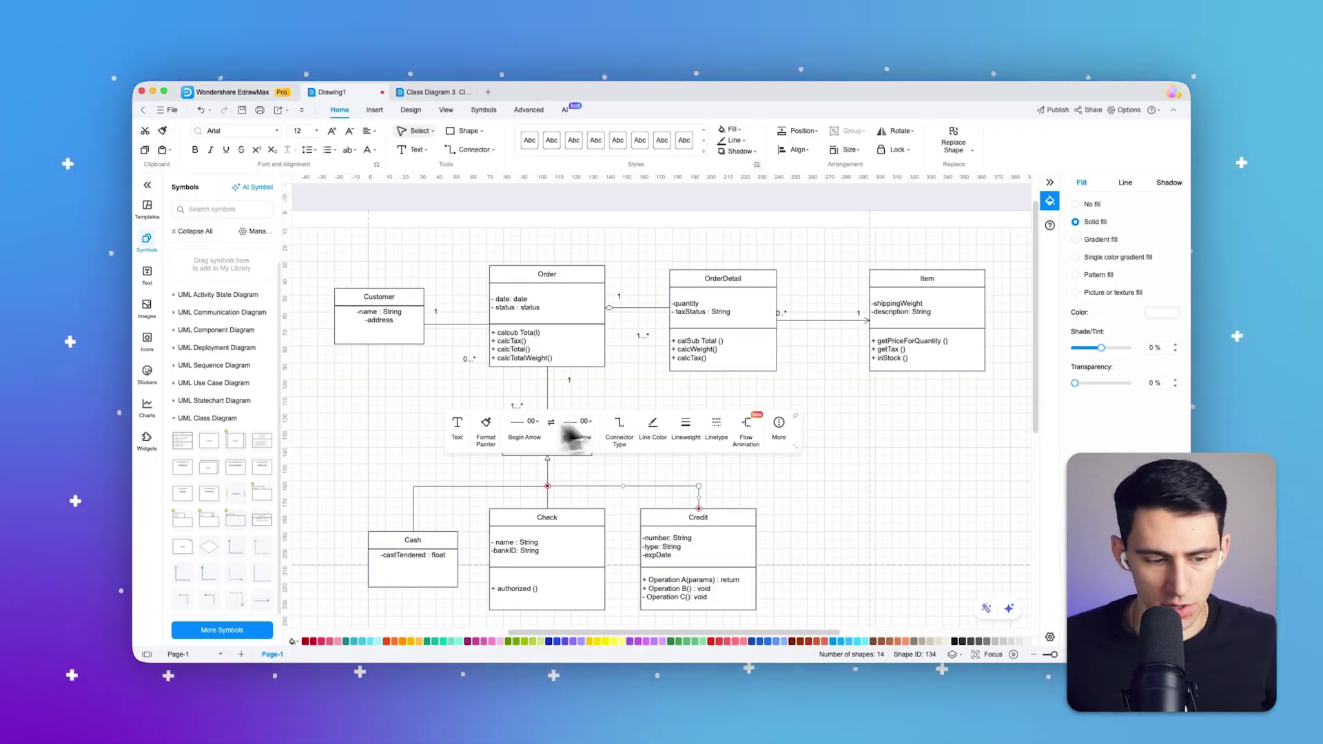
pyautogui.click(366, 451)
pyautogui.scroll(2, 369, 452)
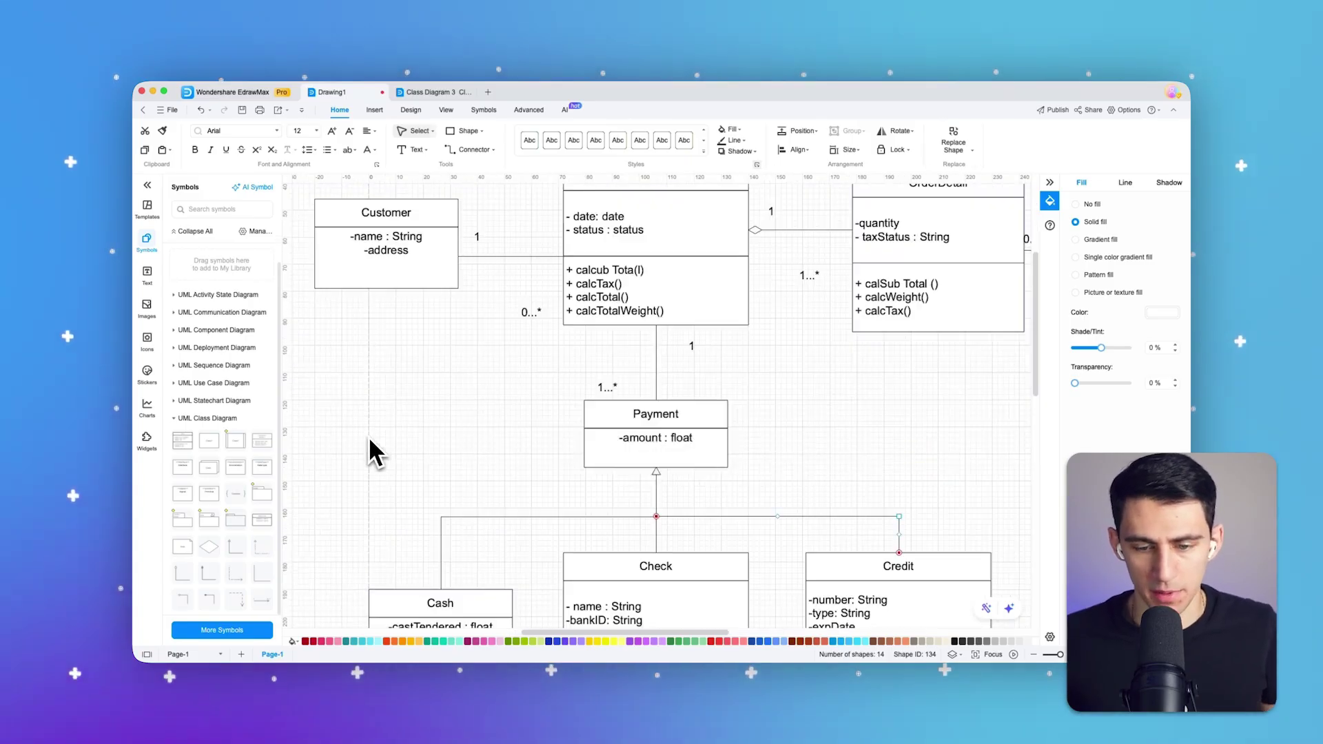
pyautogui.scroll(-5, 739, 384)
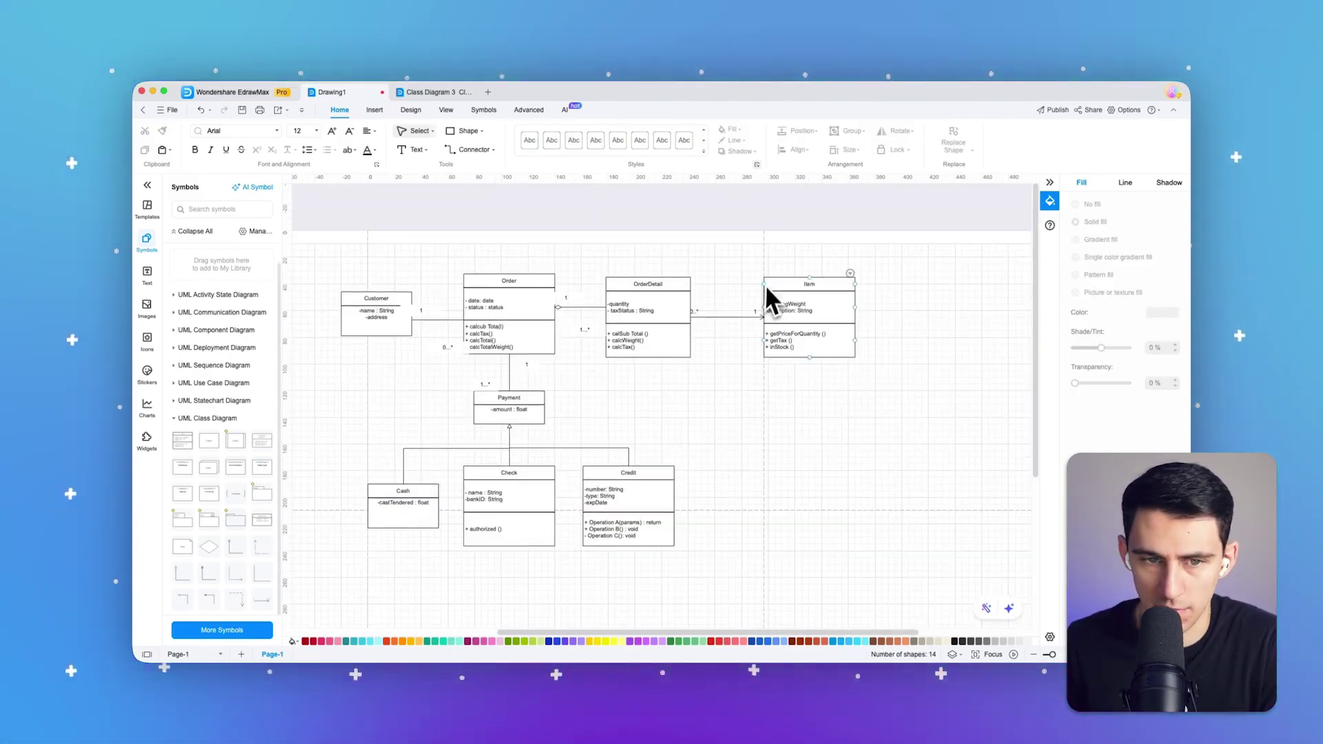
# - Preview the Design themes on the Customer class, then present full screen From Beginning
pyautogui.click(410, 110)
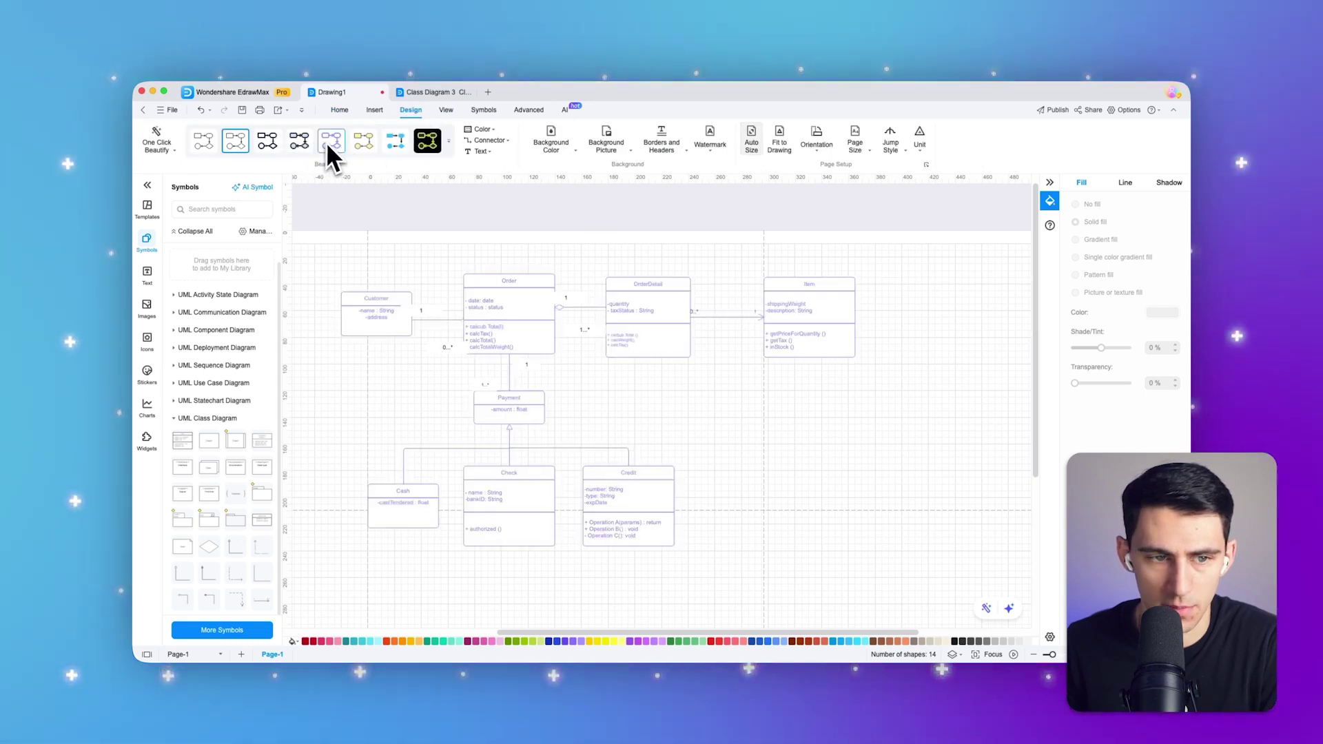
pyautogui.click(391, 292)
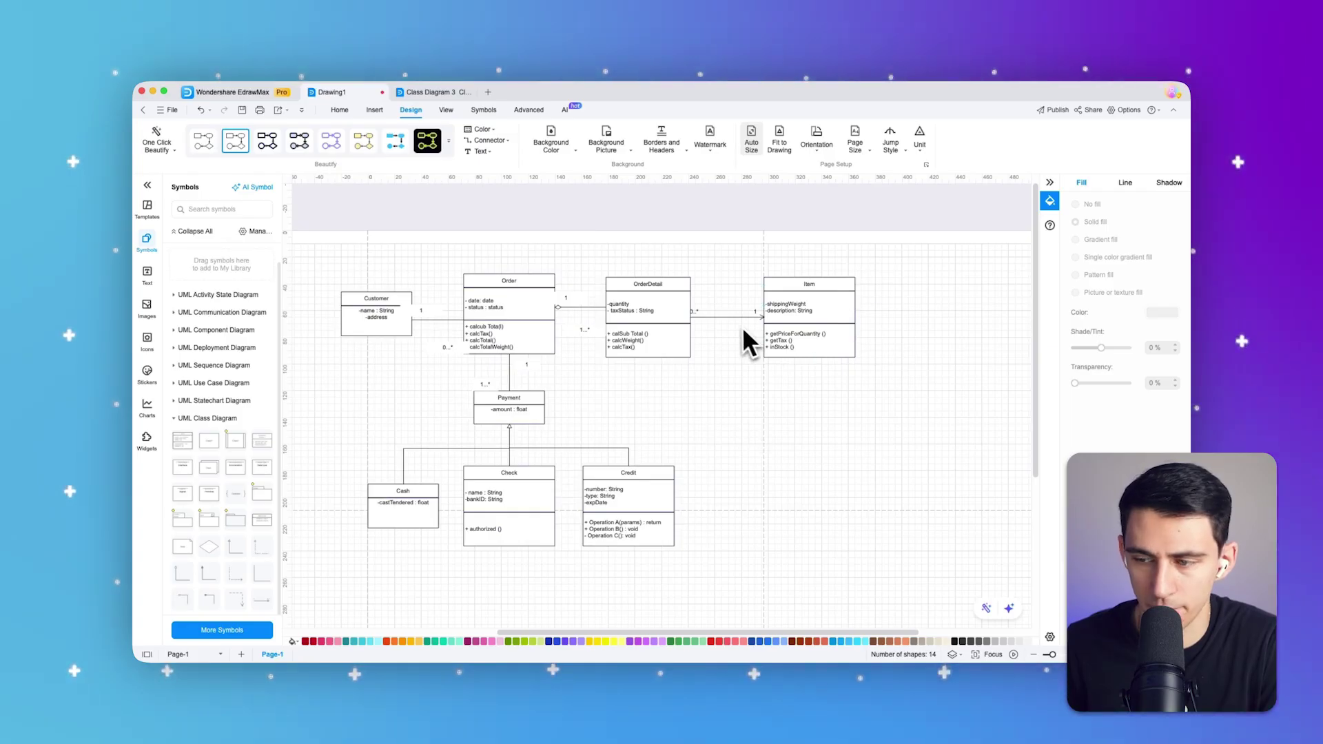
pyautogui.click(446, 110)
pyautogui.click(154, 136)
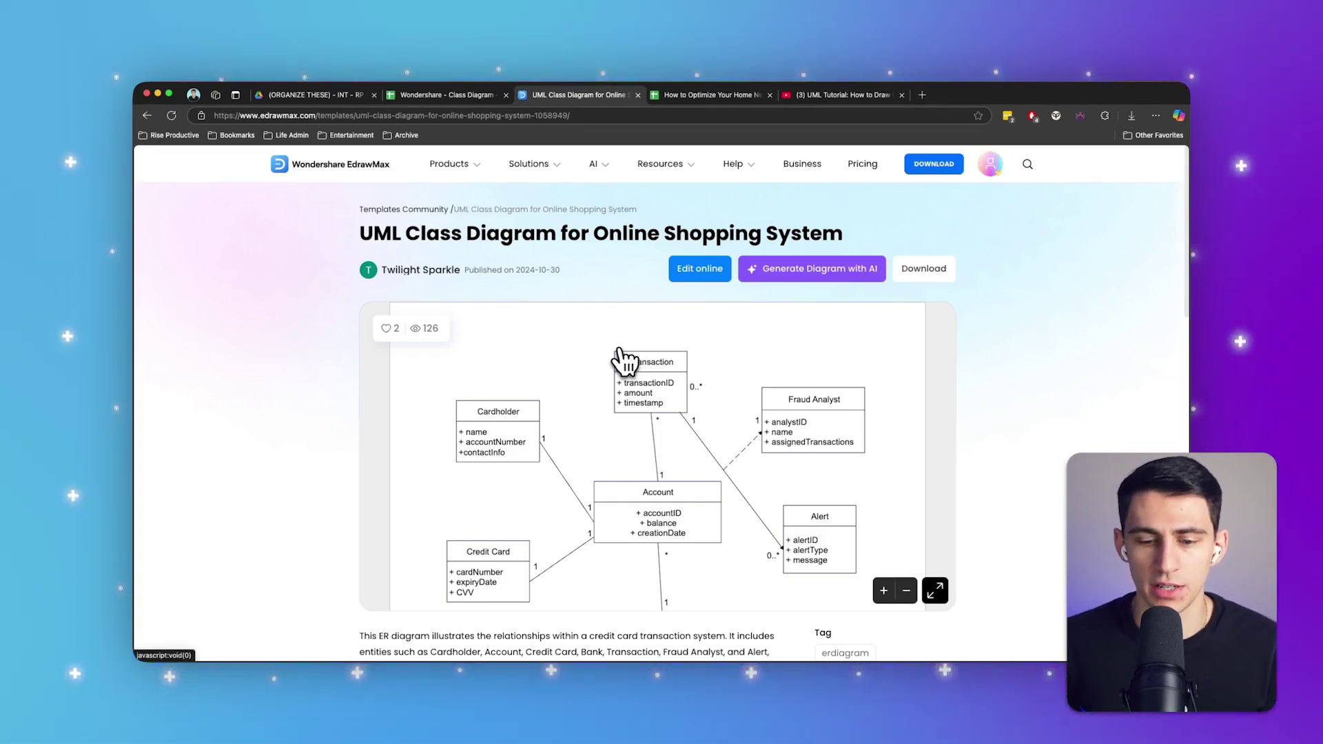
# - Zoom out the Online Shopping System diagram preview twice and open it enlarged
pyautogui.scroll(-1, 608, 414)
pyautogui.click(906, 562)
pyautogui.click(906, 562)
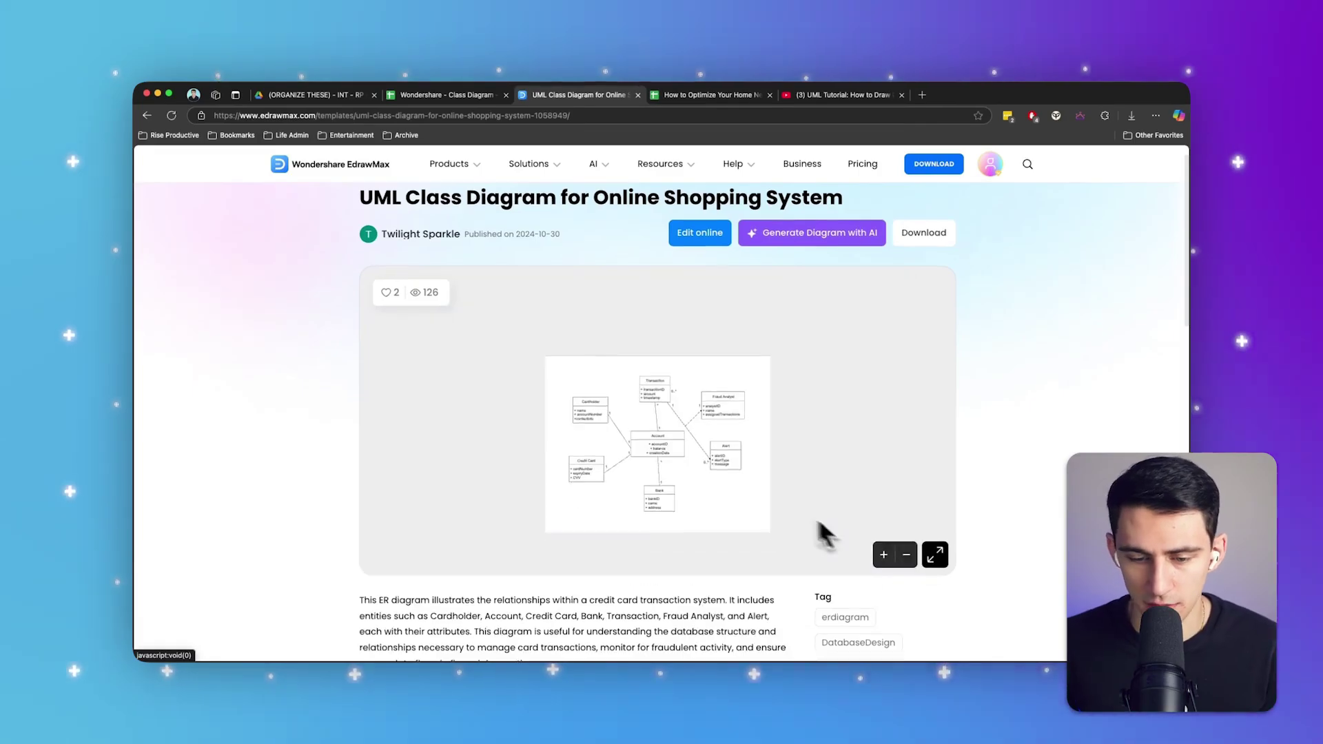
pyautogui.click(820, 532)
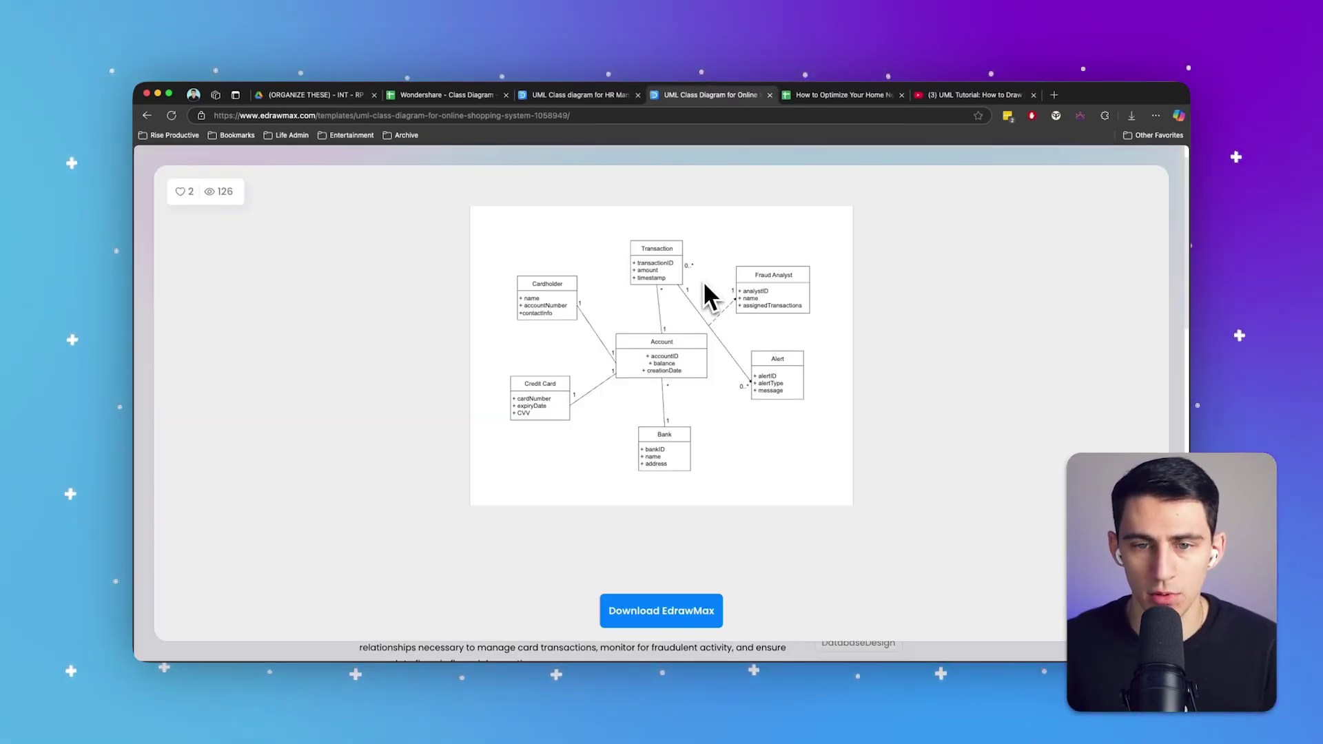
# - Enlarge the diagram previews of the HR Management System and Chat App templates
pyautogui.click(581, 94)
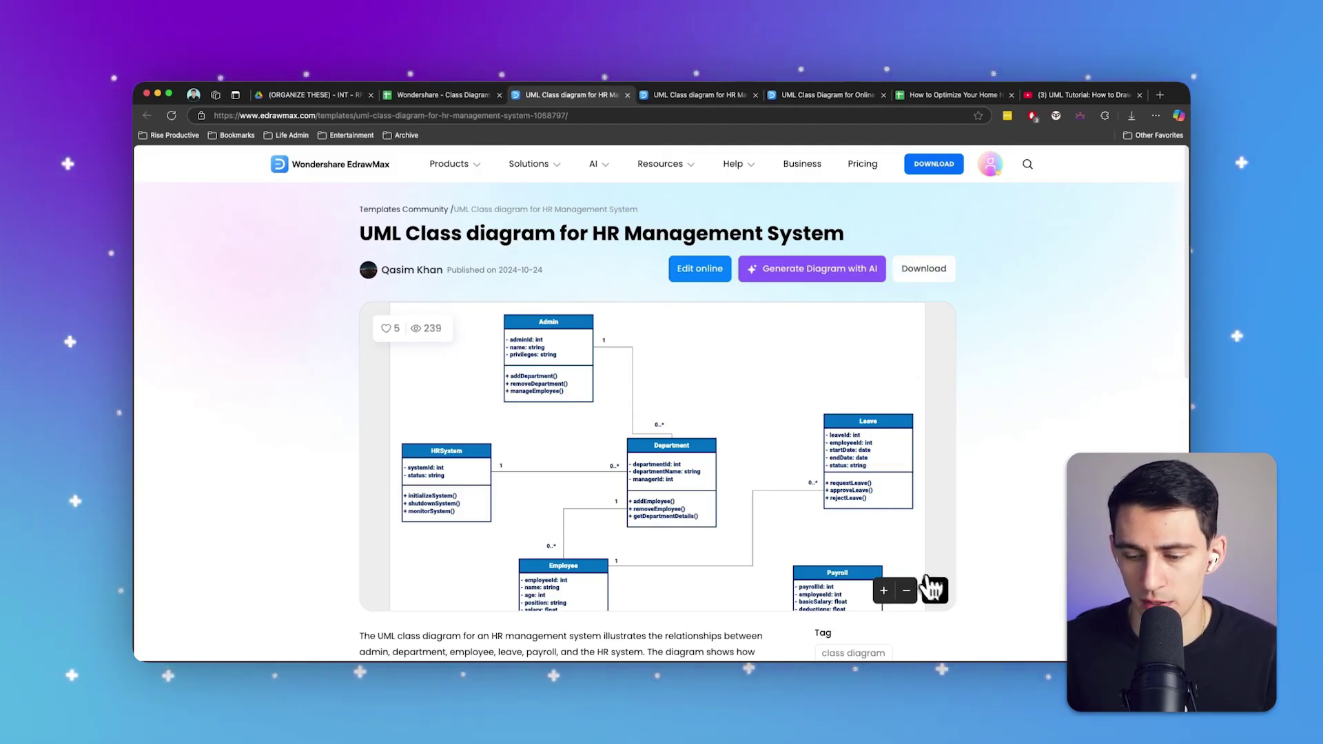
pyautogui.click(935, 589)
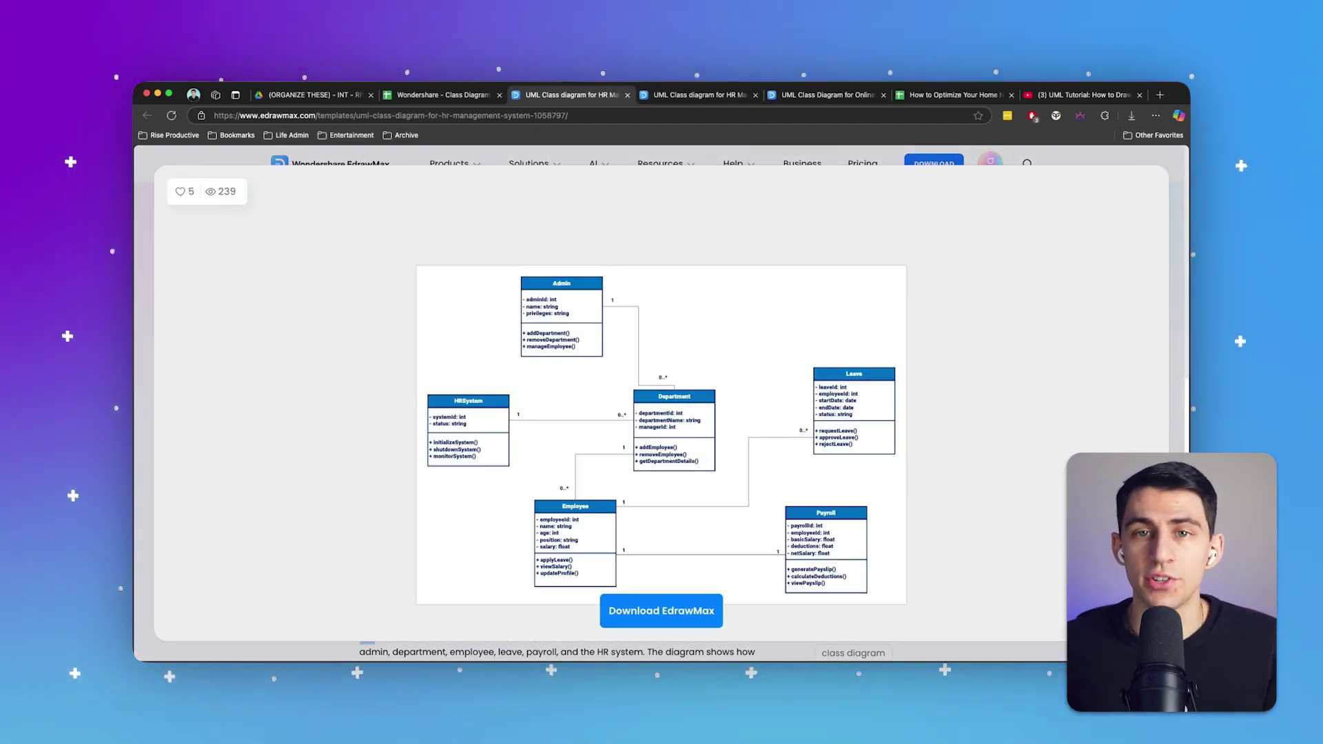
pyautogui.scroll(-2, 978, 376)
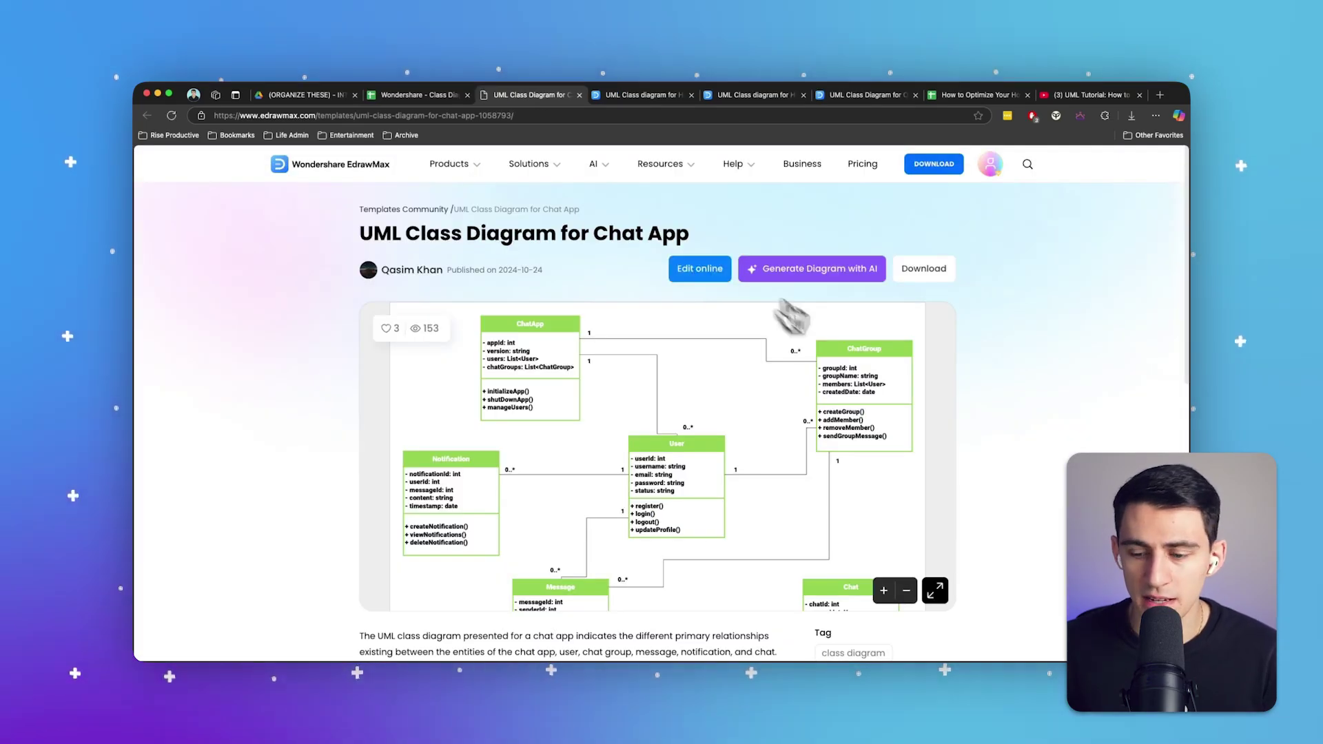
pyautogui.click(935, 591)
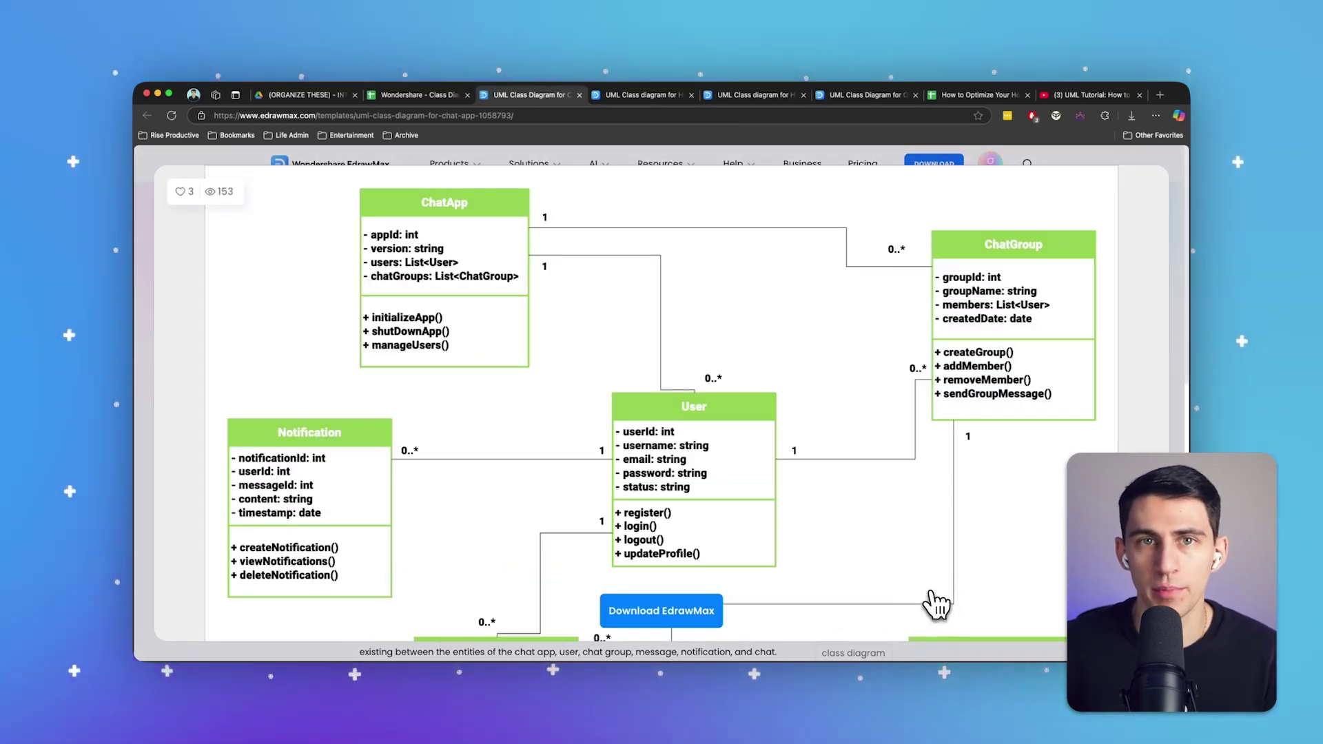